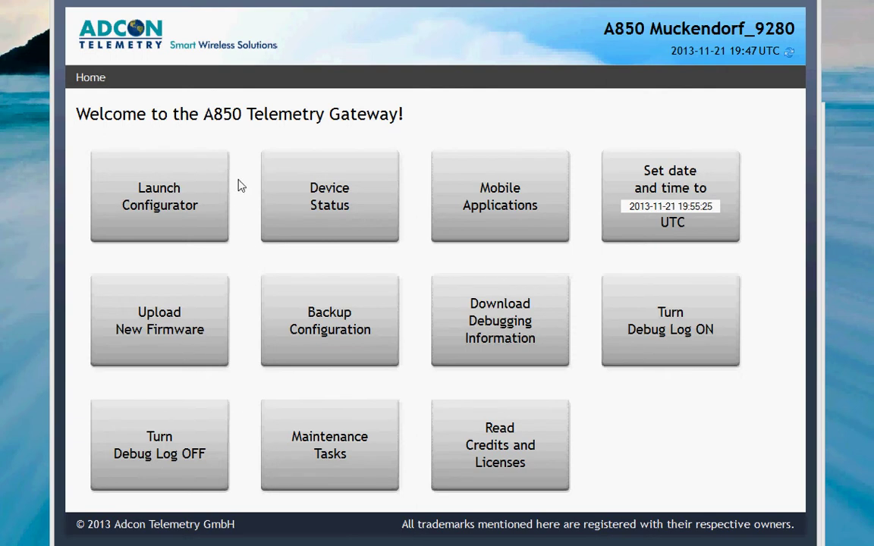
Launch the configurator from the gateway home page, handling configurator.jnlp with Java(TM) Web Start Launcher
click(159, 199)
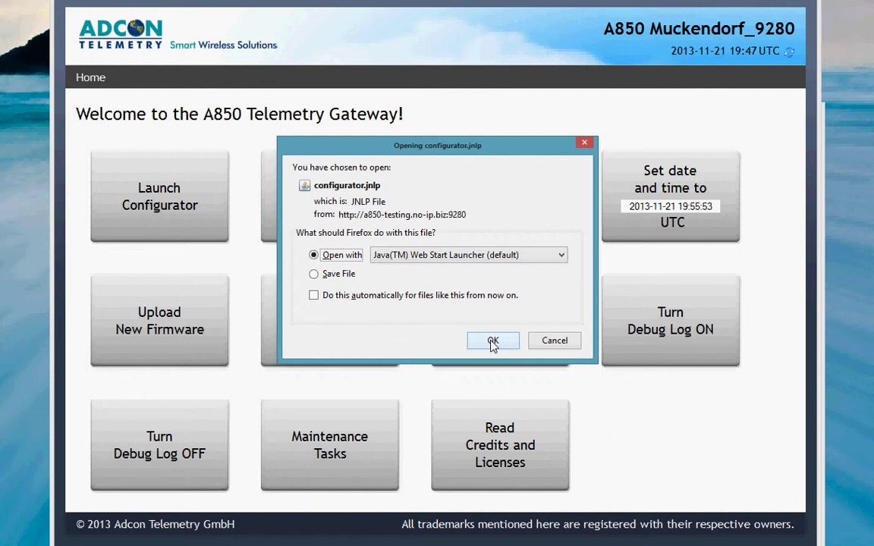
Open configurator.jnlp with Java Web Start and allow the Adcon configurator to run
click(493, 342)
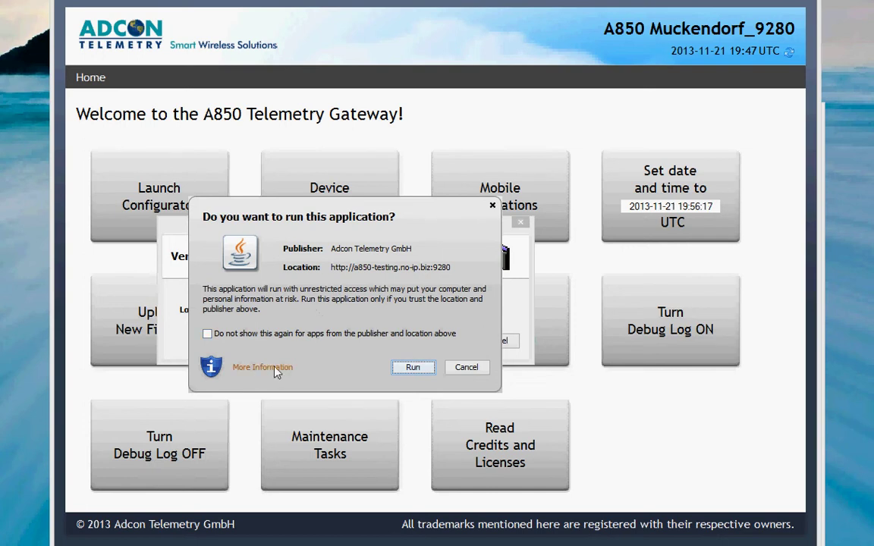
click(413, 368)
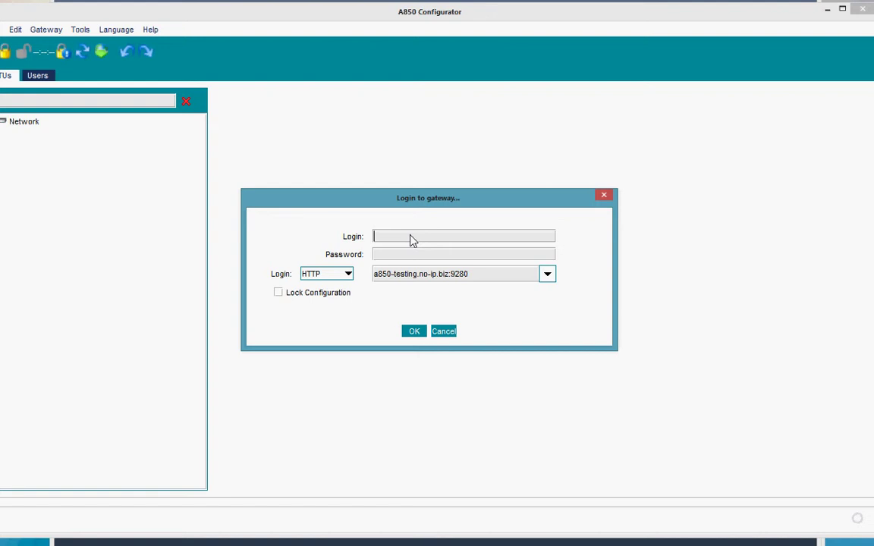
Enter the gateway login name and the account password in the Login to gateway dialog
text(root)
key(Tab)
text(*******)
Tick Lock Configuration, raise Lock Duration to 25 minutes, and log in to the gateway
click(280, 297)
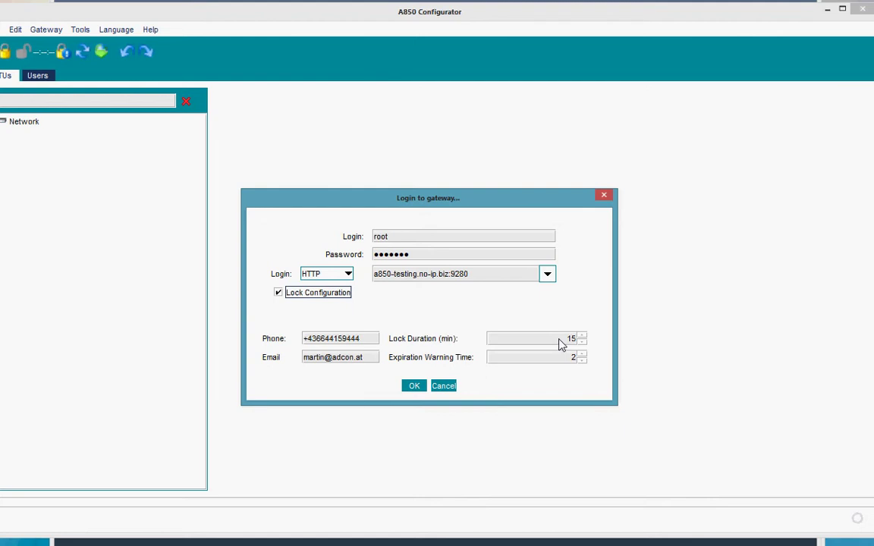
click(581, 336)
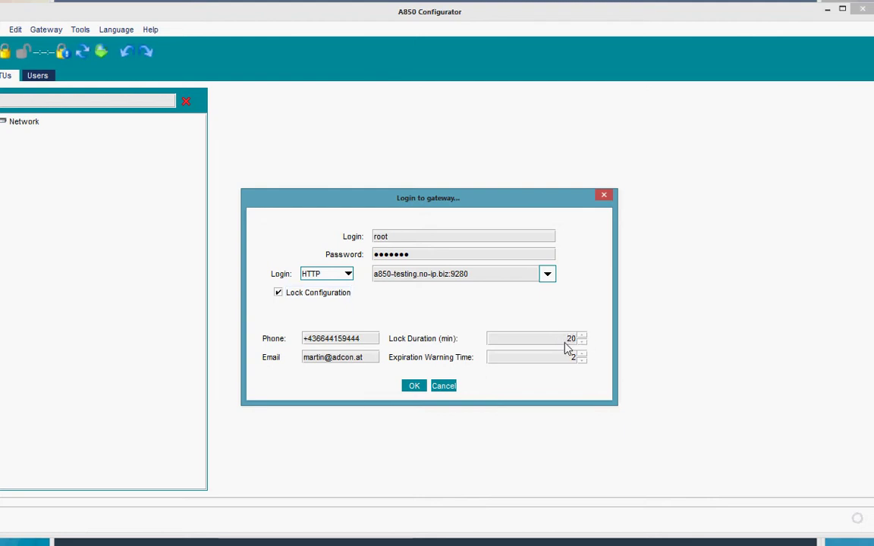
click(581, 335)
click(415, 386)
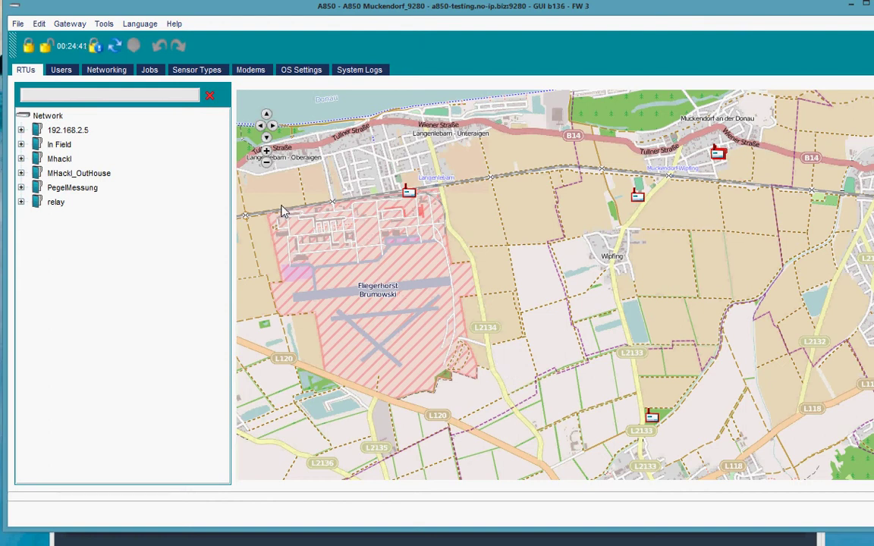
Expand station 192.168.2.5 and select its A850 Muckendorf_9280 gateway
click(69, 131)
double_click(69, 131)
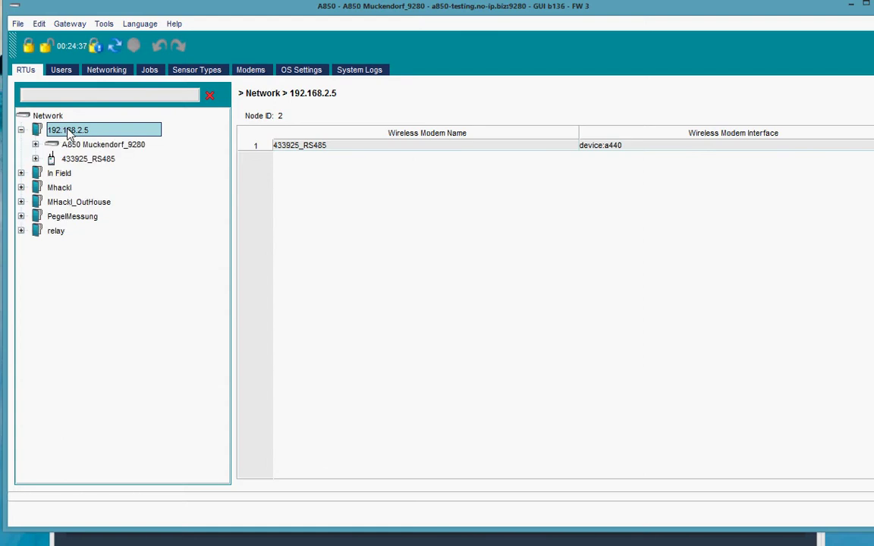
click(85, 145)
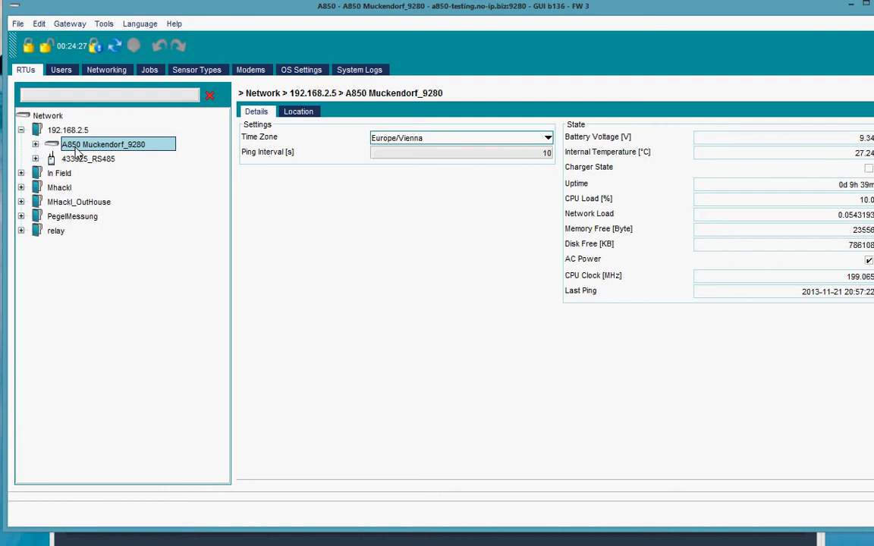
Replace ' Muckendorf' with '-Martin' so the gateway is named A850-Martin_9280
click(76, 150)
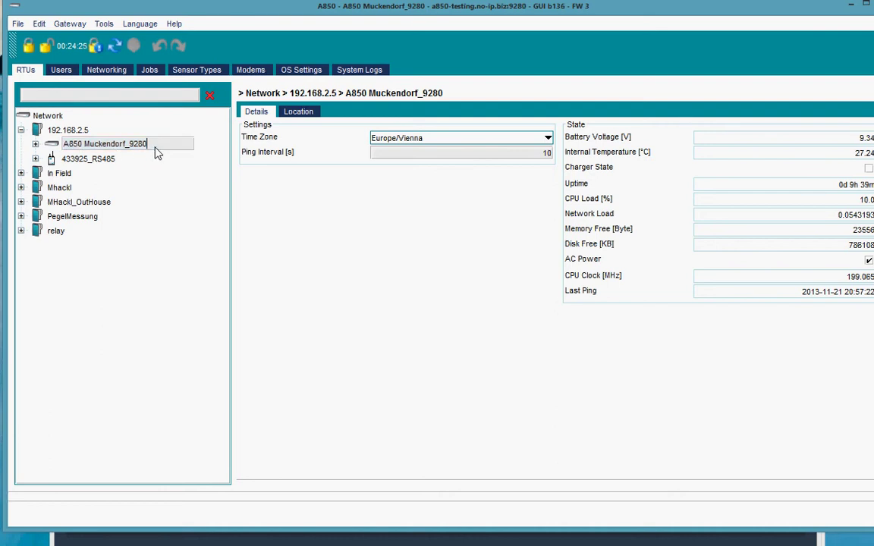
key(Left)
key(Left)
key(Left)
key(Left)
key(Left)
key(BackSpace)
key(BackSpace)
key(BackSpace)
key(BackSpace)
key(BackSpace)
key(BackSpace)
key(BackSpace)
key(BackSpace)
key(BackSpace)
key(BackSpace)
key(BackSpace)
text(-Martin)
key(Return)
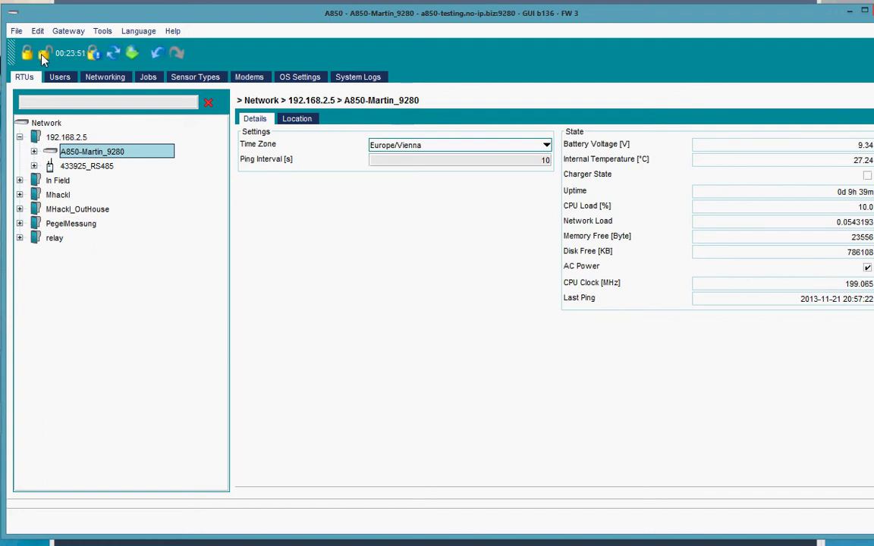
Decline unlocking while changes are pending, then submit the rename to the gateway
click(43, 54)
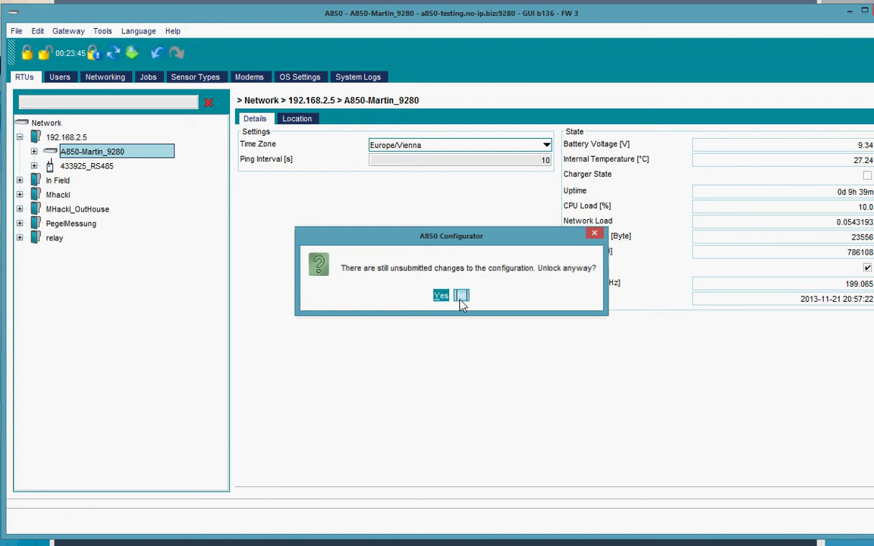
click(461, 295)
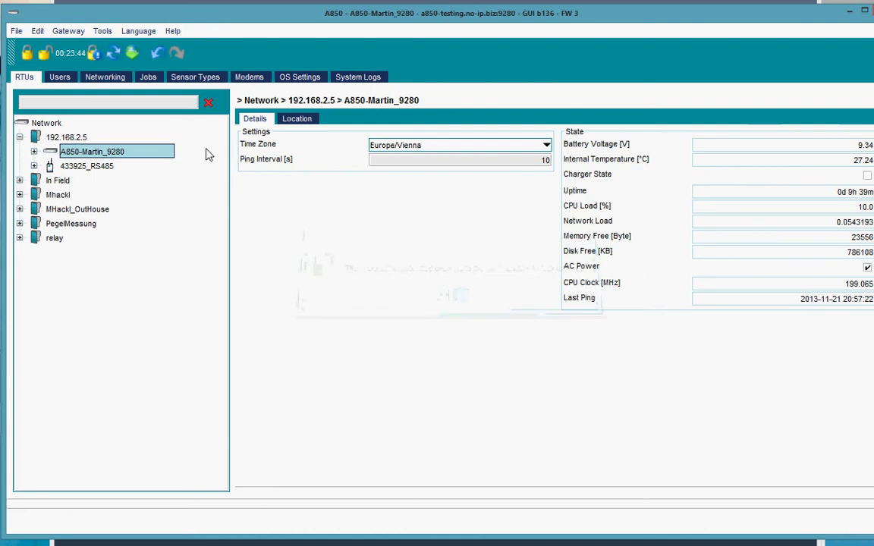
click(132, 55)
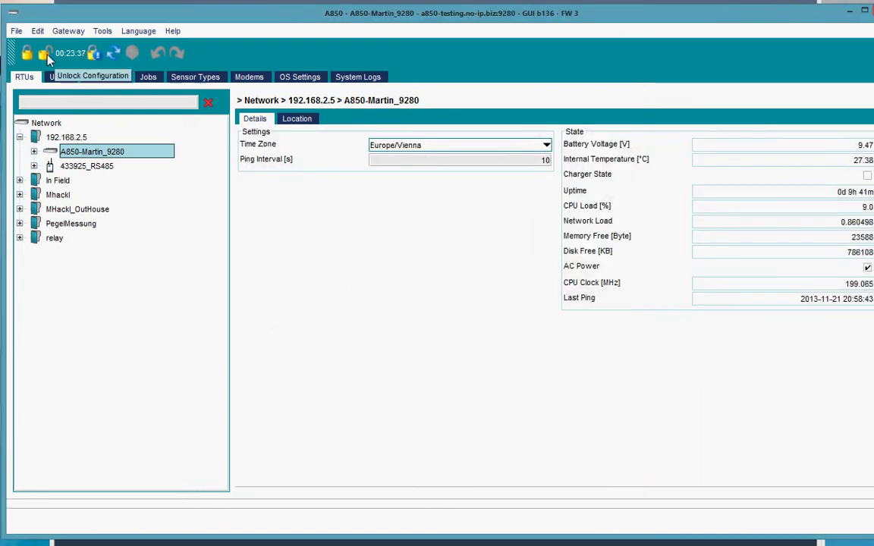
Release the configuration lock and exit the configurator via File > Exit
click(45, 54)
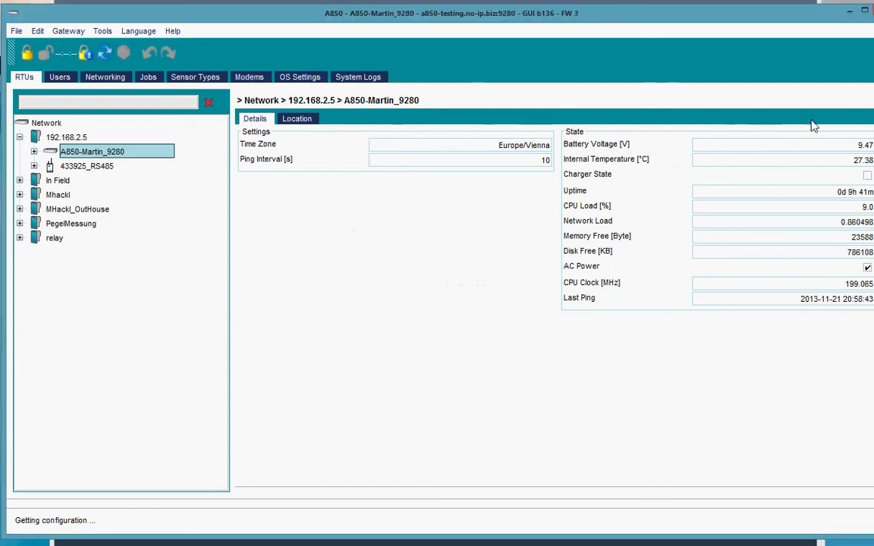
click(18, 35)
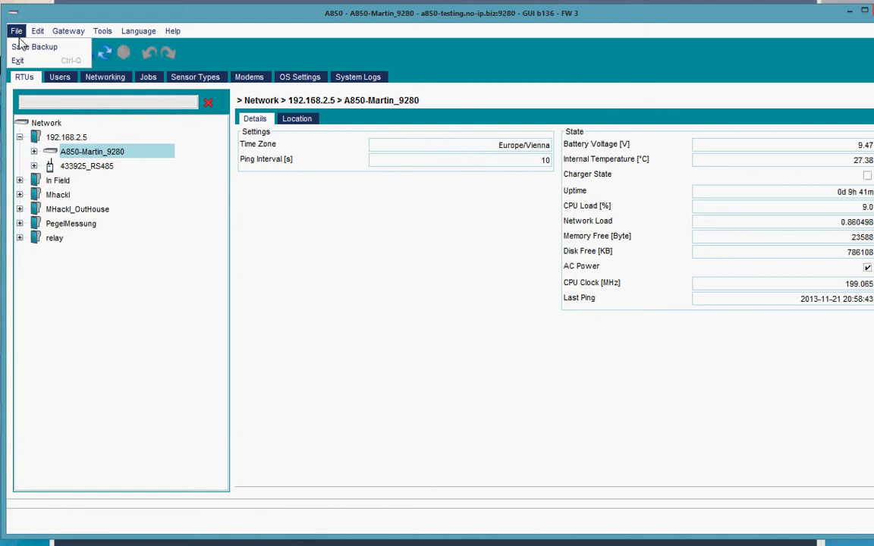
click(25, 58)
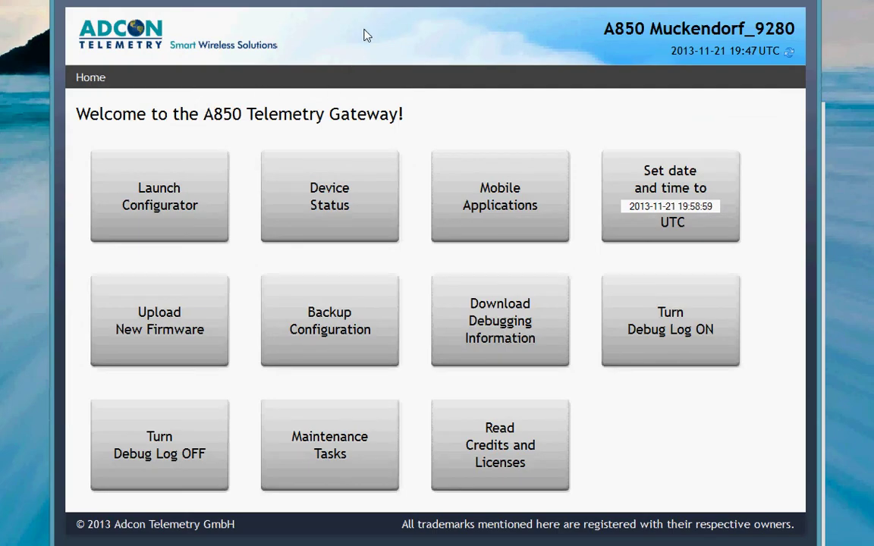
Move the gateway browser window slightly to the left
drag(425, 3, 389, 3)
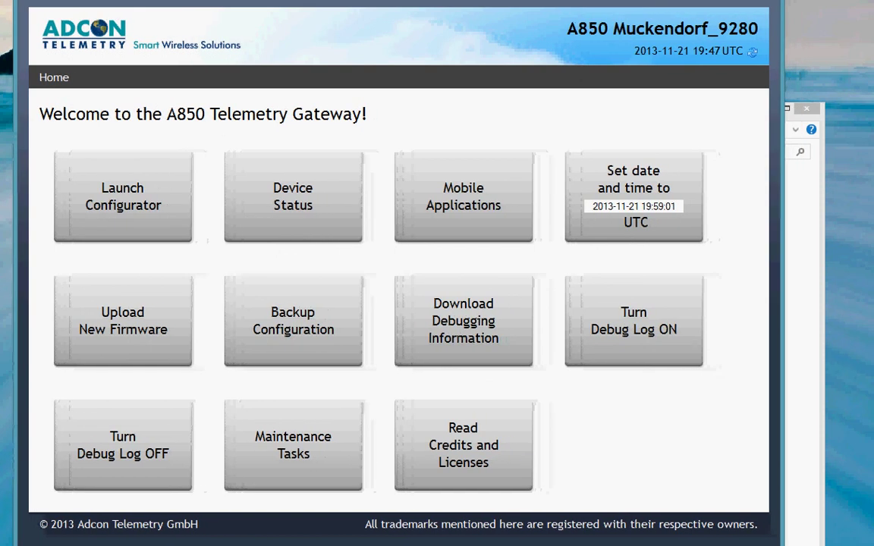